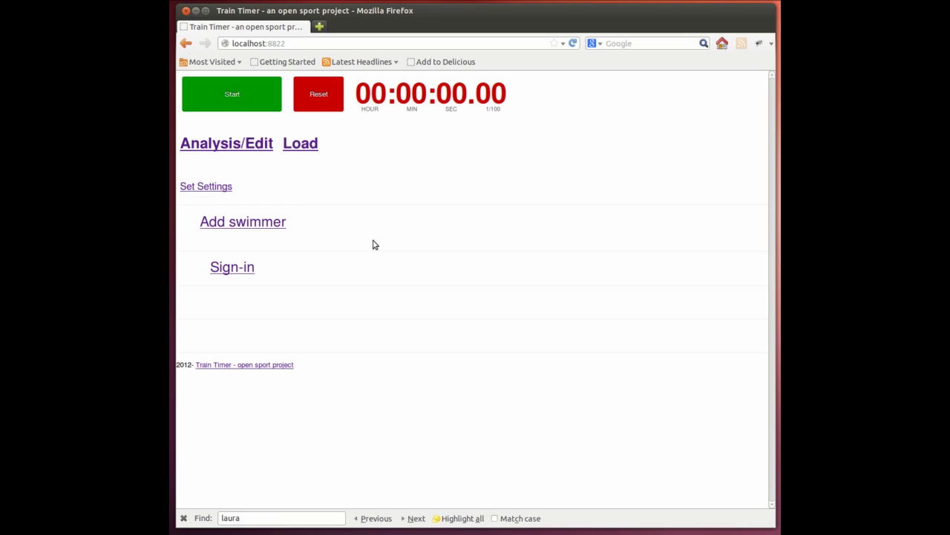
- Add a swimmer using the suggested full name starting with J, allocated to lane 1
{"action": "left_click", "coordinate": [233, 226]}
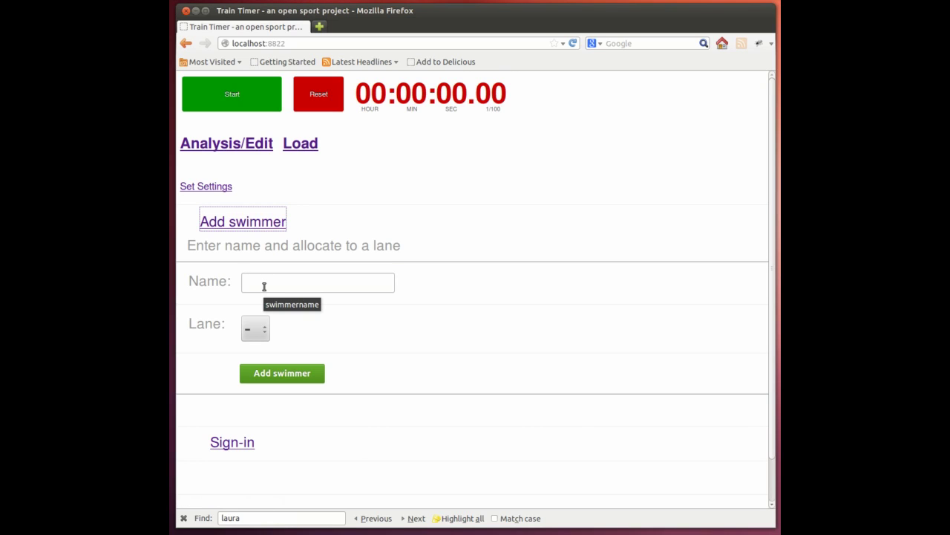
{"action": "left_click", "coordinate": [264, 286]}
{"action": "type", "text": "J"}
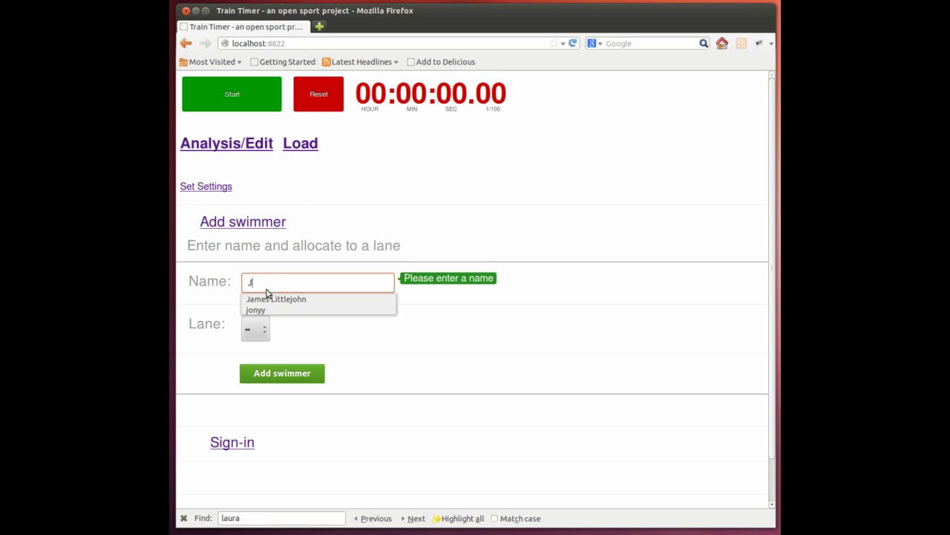
{"action": "left_click", "coordinate": [266, 297]}
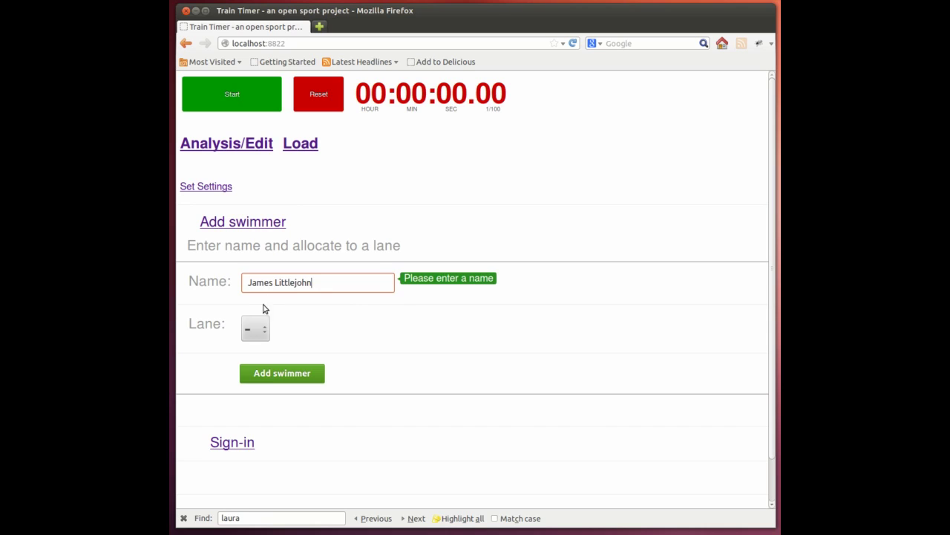
{"action": "left_click", "coordinate": [252, 336]}
{"action": "left_click", "coordinate": [254, 369]}
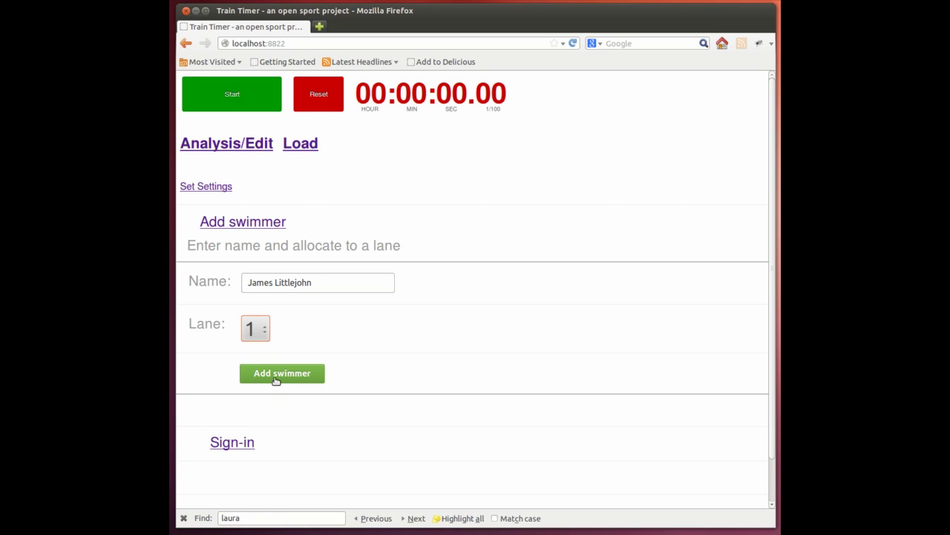
{"action": "left_click", "coordinate": [276, 380]}
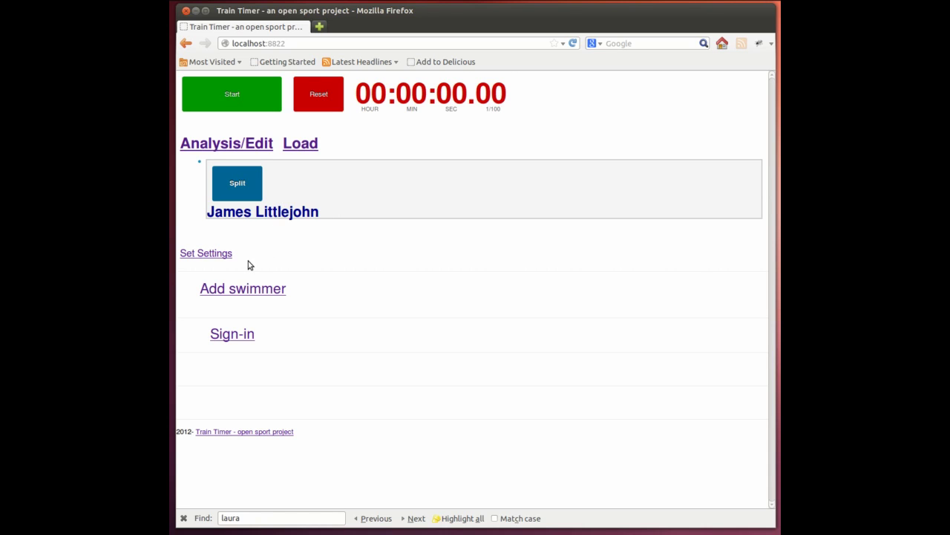
- Examine the swim settings, including the available options for interval, stroke, technique, distance and split, and close them
{"action": "left_click", "coordinate": [206, 255]}
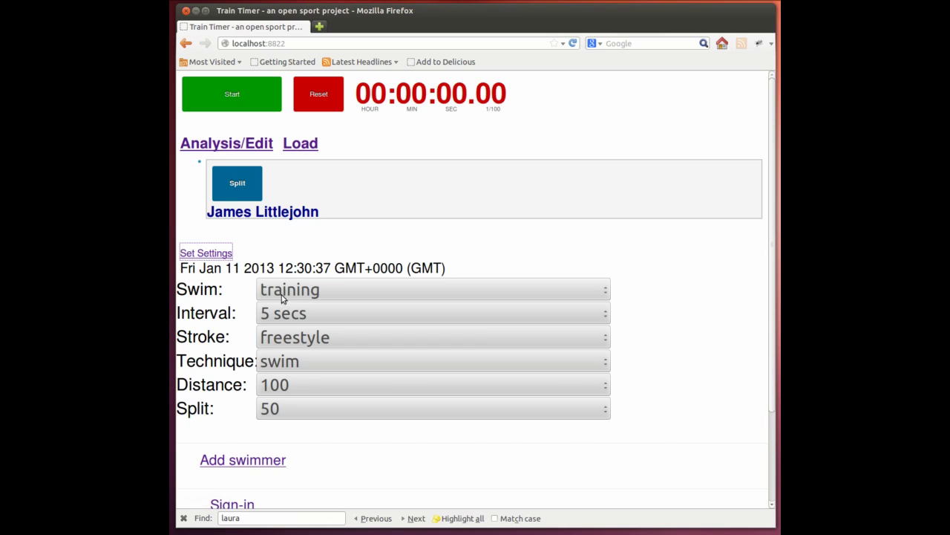
{"action": "left_click", "coordinate": [284, 315]}
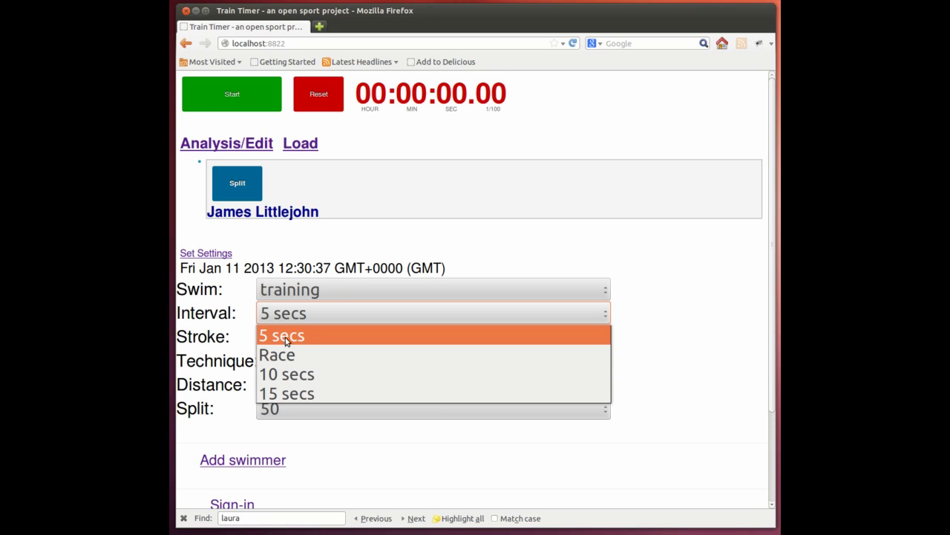
{"action": "left_click", "coordinate": [286, 338]}
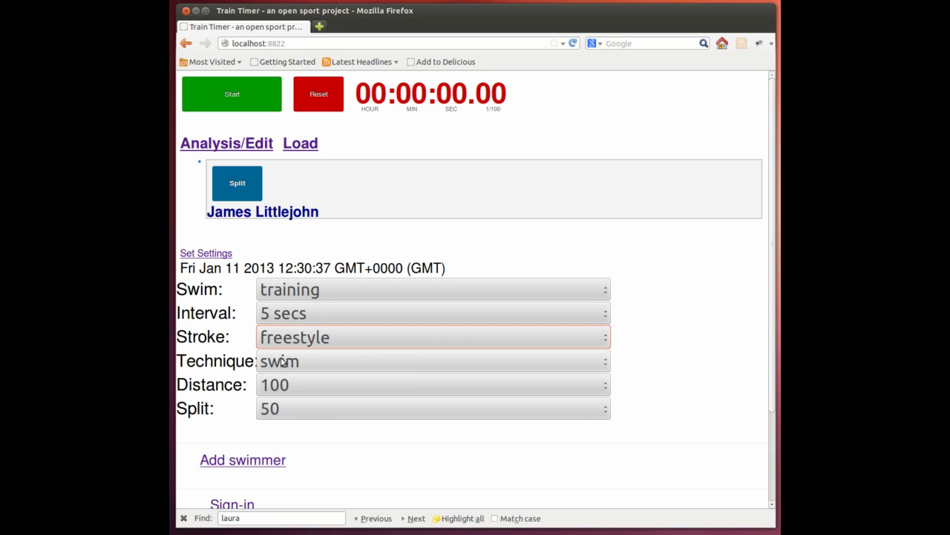
{"action": "left_click", "coordinate": [282, 361]}
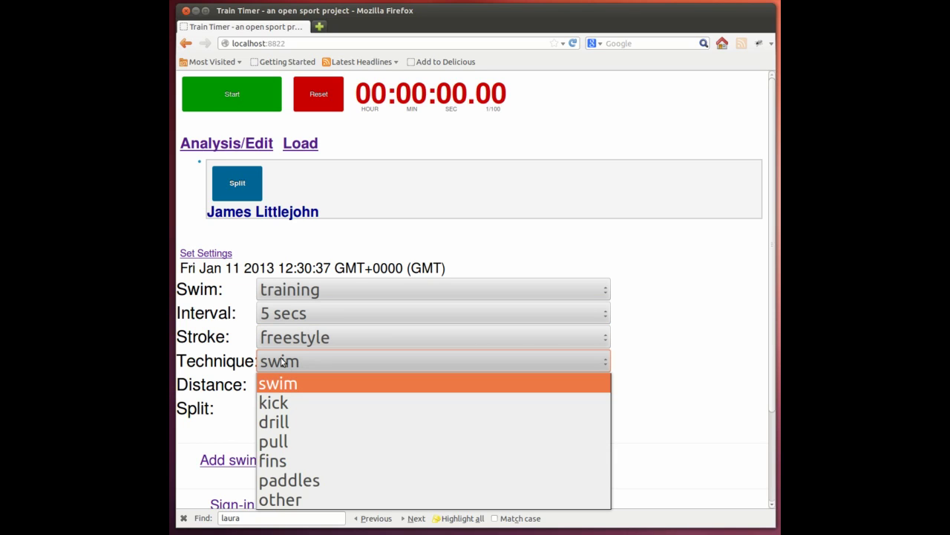
{"action": "left_click", "coordinate": [283, 362]}
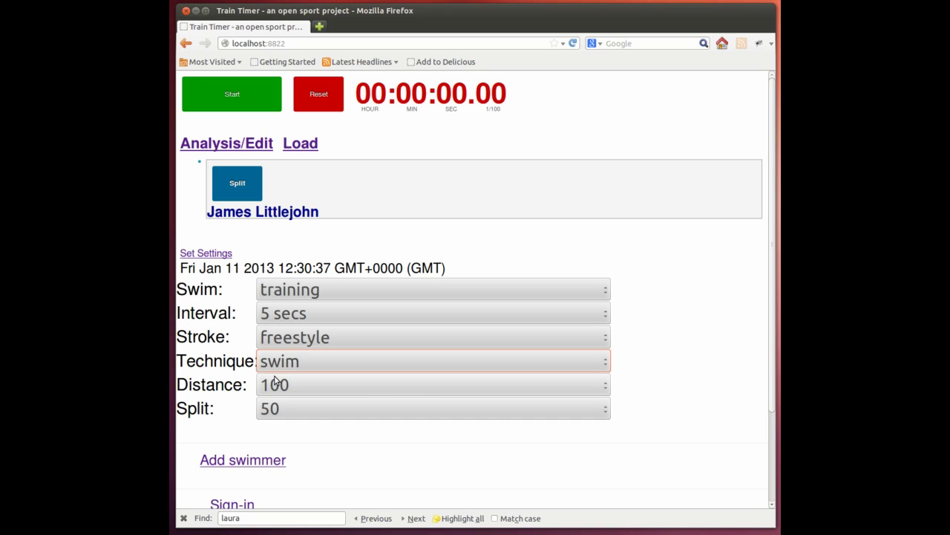
{"action": "left_click", "coordinate": [275, 385]}
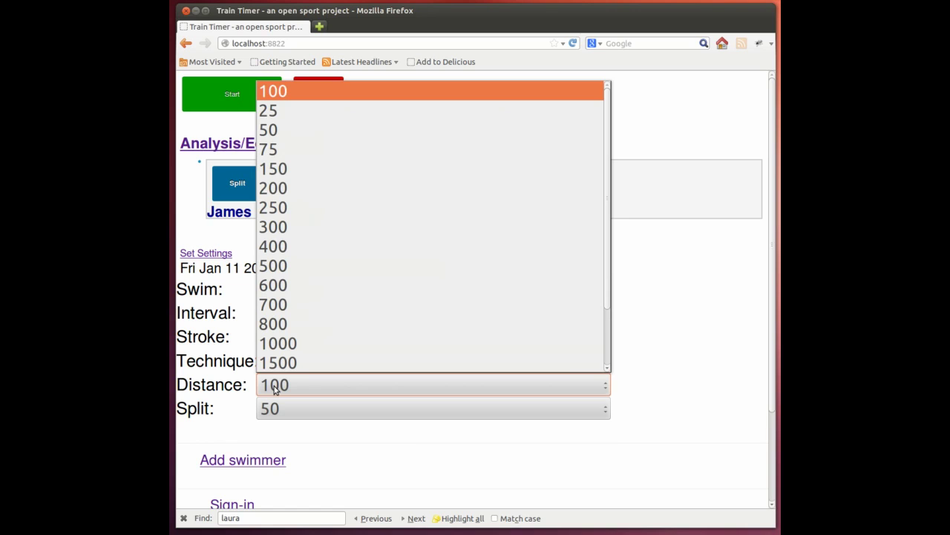
{"action": "left_click", "coordinate": [274, 388]}
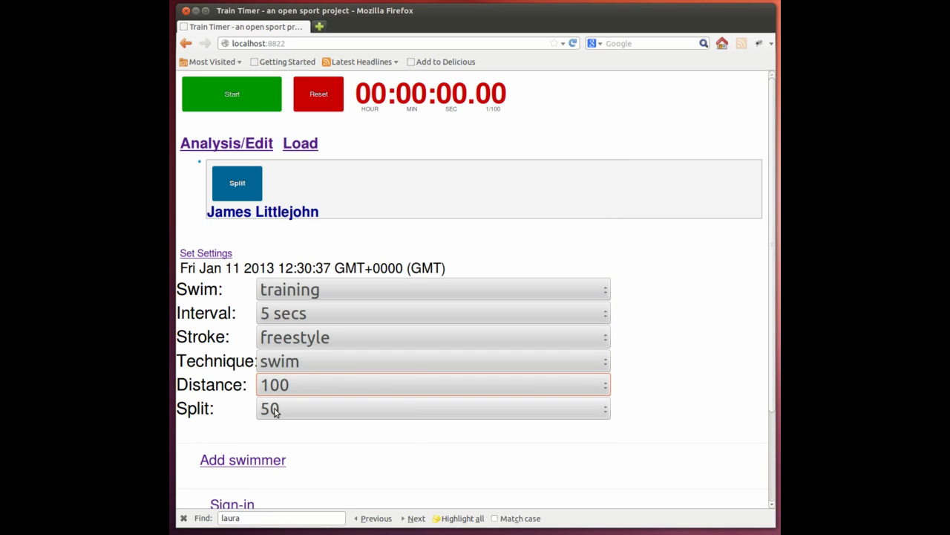
{"action": "left_click", "coordinate": [274, 410]}
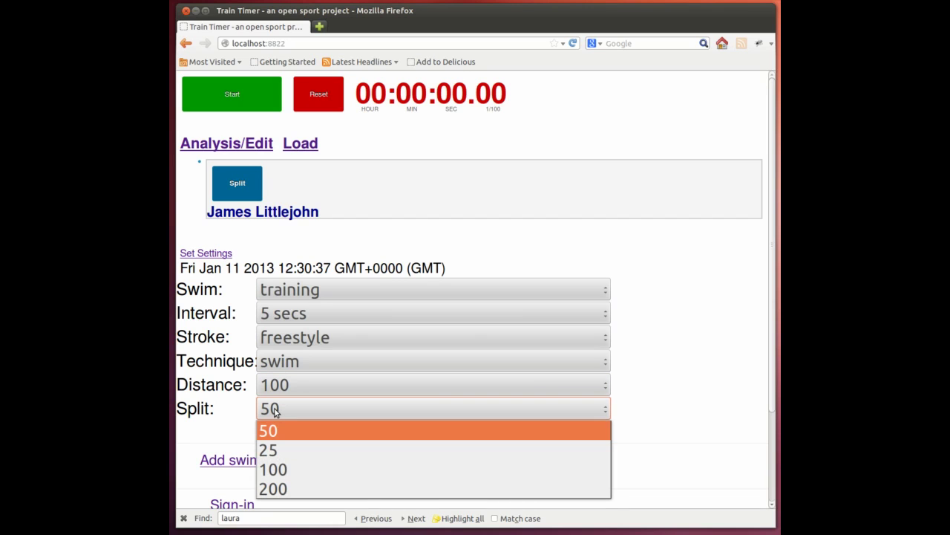
{"action": "left_click", "coordinate": [274, 410]}
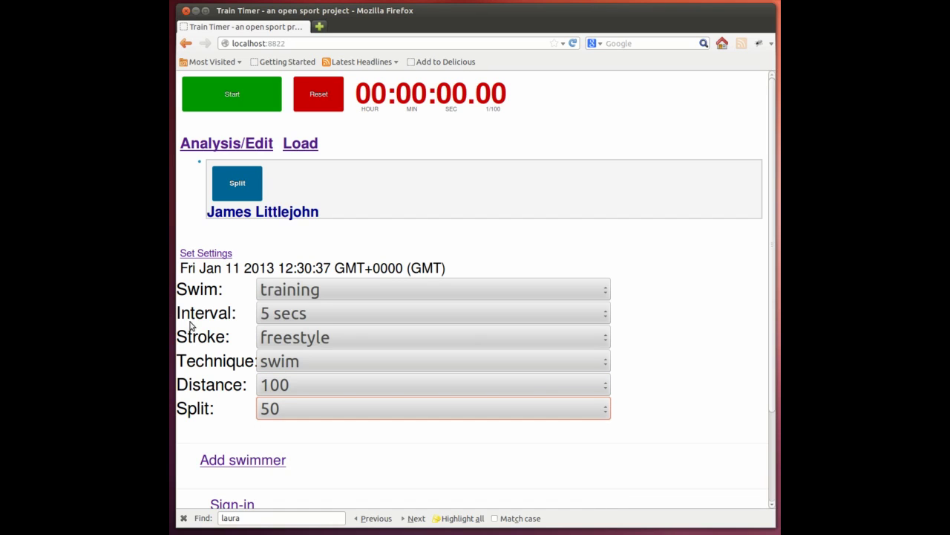
{"action": "left_click", "coordinate": [195, 257]}
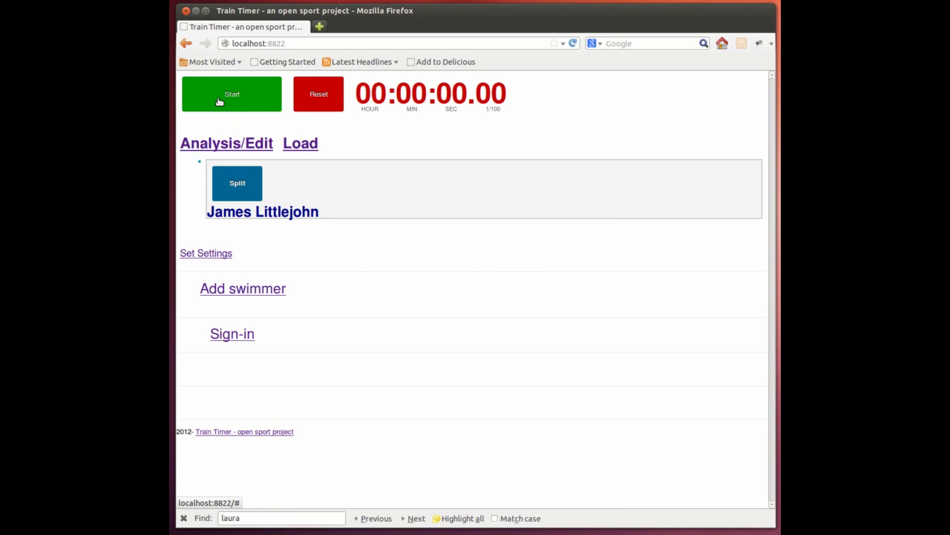
- Time a first swim for the swimmer with a split at about 10.6 seconds and a finish at about 19.8 seconds, and reset the timer
{"action": "left_click", "coordinate": [219, 102]}
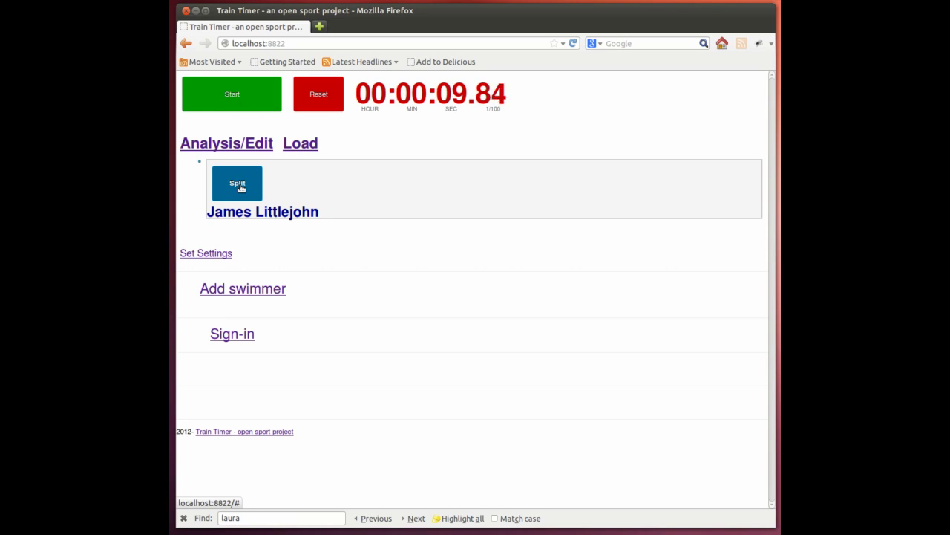
{"action": "left_click", "coordinate": [239, 187]}
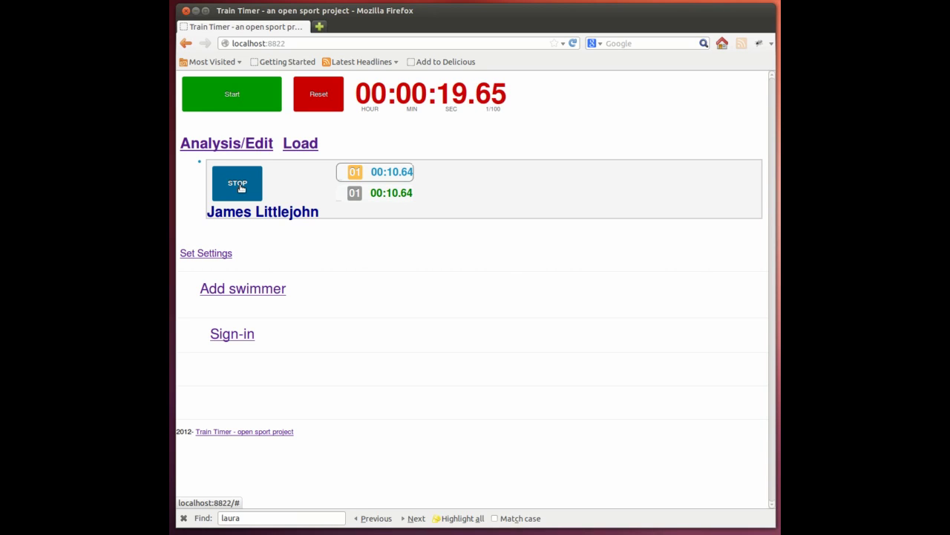
{"action": "left_click", "coordinate": [237, 186]}
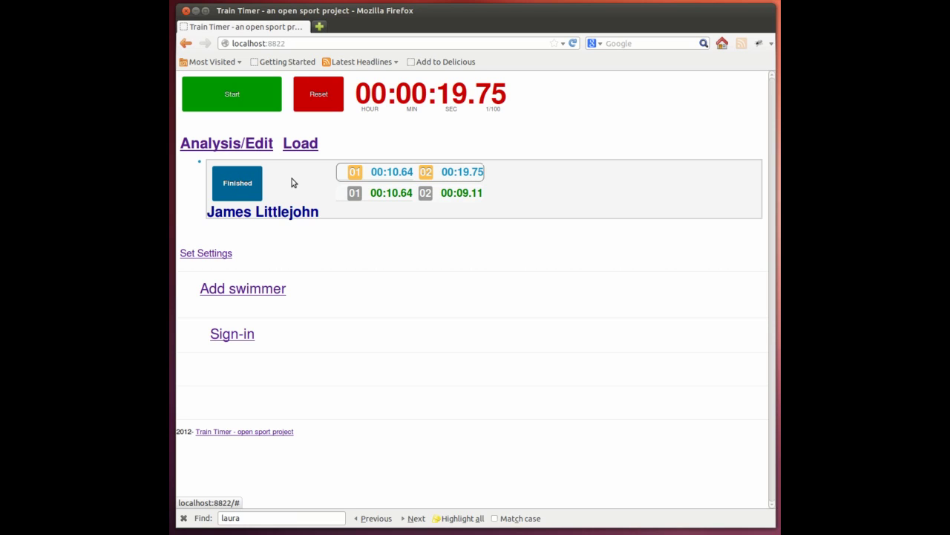
{"action": "left_click", "coordinate": [312, 106]}
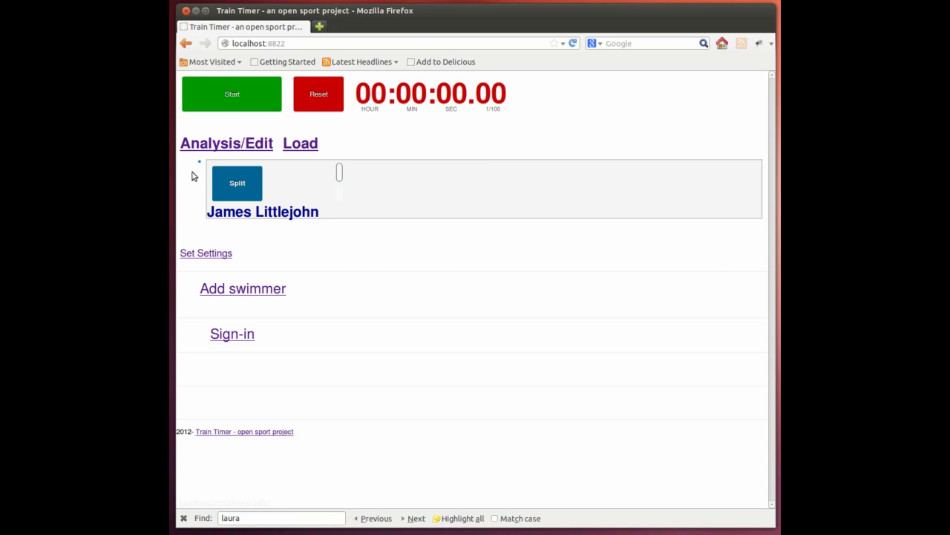
- View the swimmer's simple analysis for the first timed swim and close the analysis view
{"action": "left_click", "coordinate": [199, 149]}
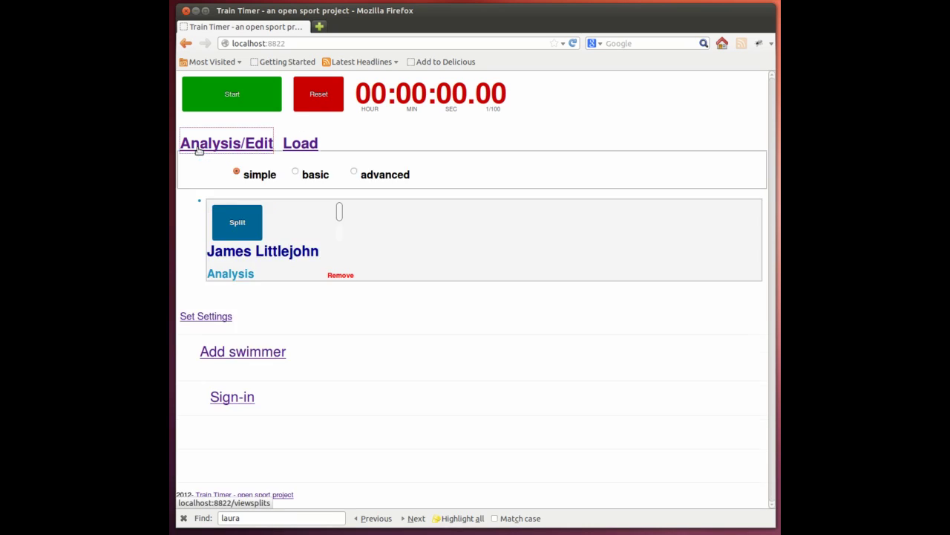
{"action": "left_click", "coordinate": [229, 274]}
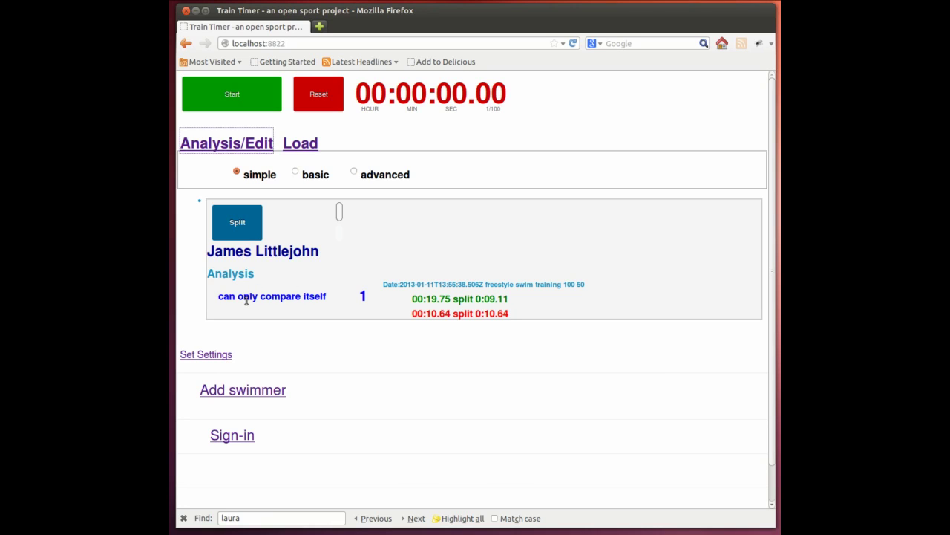
{"action": "left_click", "coordinate": [202, 145]}
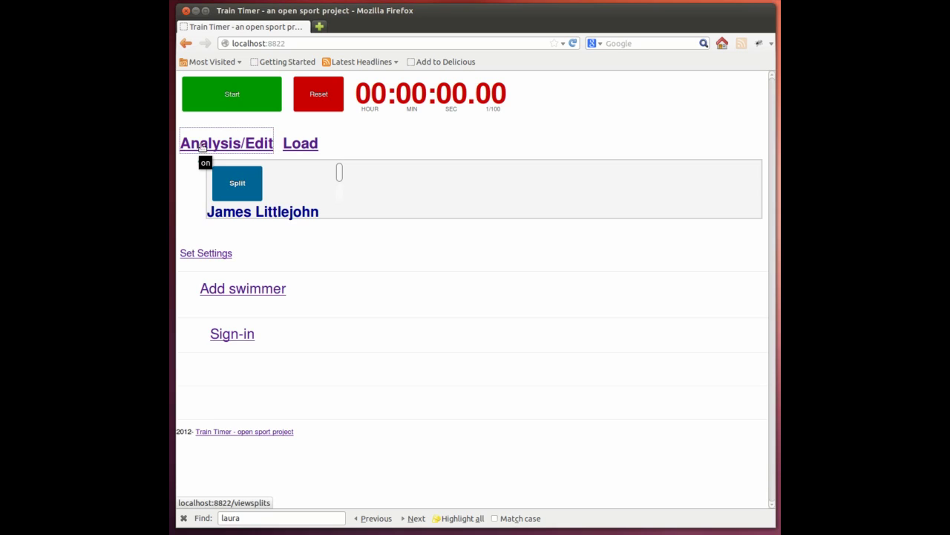
- Time a second swim with a split at about 10.8 seconds and a finish at about 20.8 seconds, and reset the timer
{"action": "left_click", "coordinate": [236, 99]}
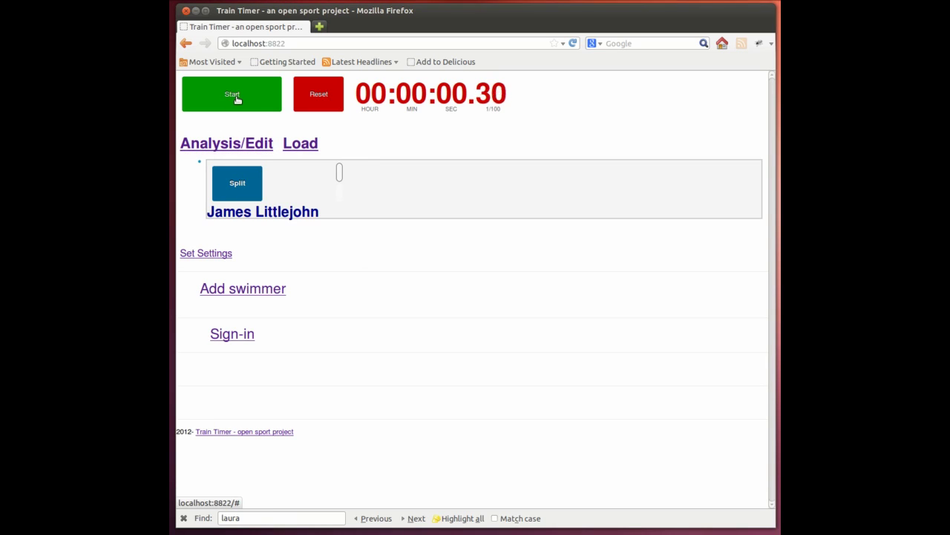
{"action": "left_click", "coordinate": [237, 185]}
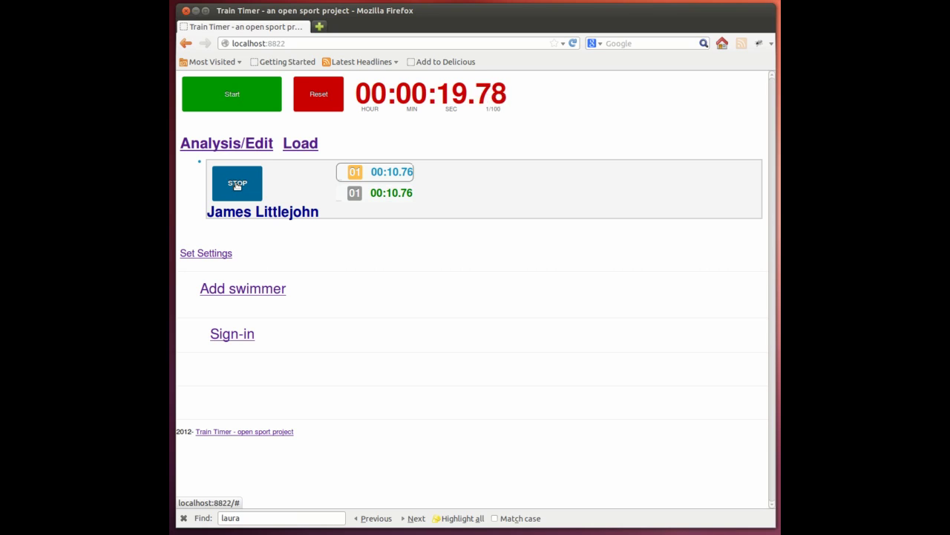
{"action": "left_click", "coordinate": [237, 186]}
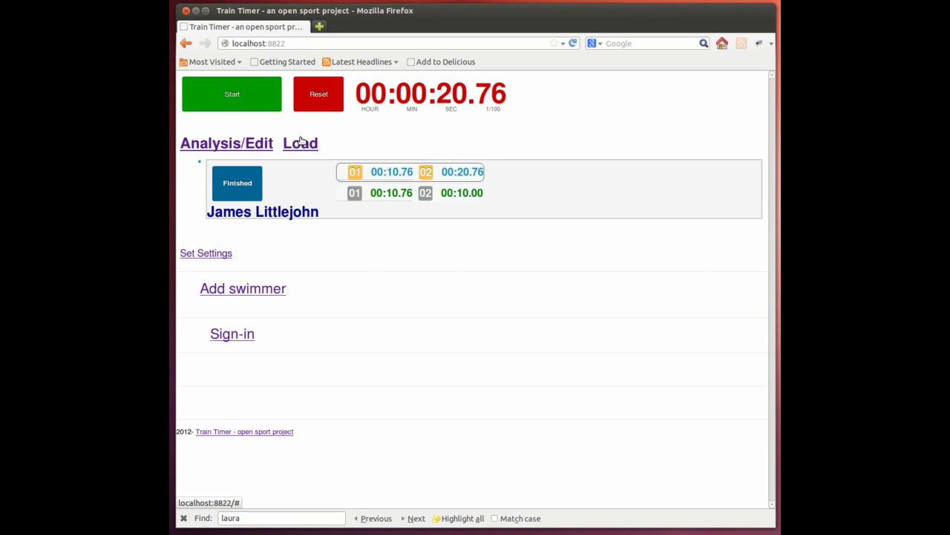
{"action": "left_click", "coordinate": [316, 106]}
- Review the swimmer's simple analysis comparing the two timed swims, and close the analysis view
{"action": "left_click", "coordinate": [216, 142]}
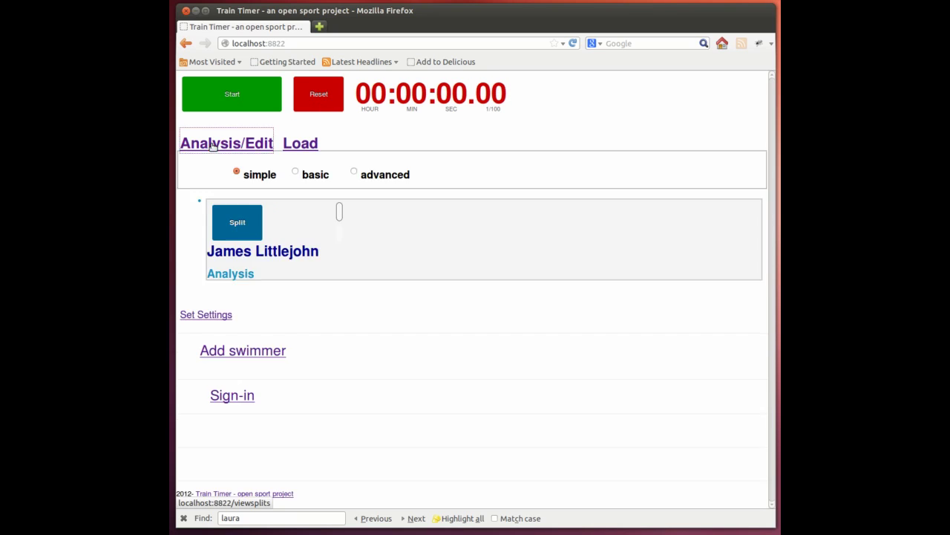
{"action": "left_click", "coordinate": [221, 272]}
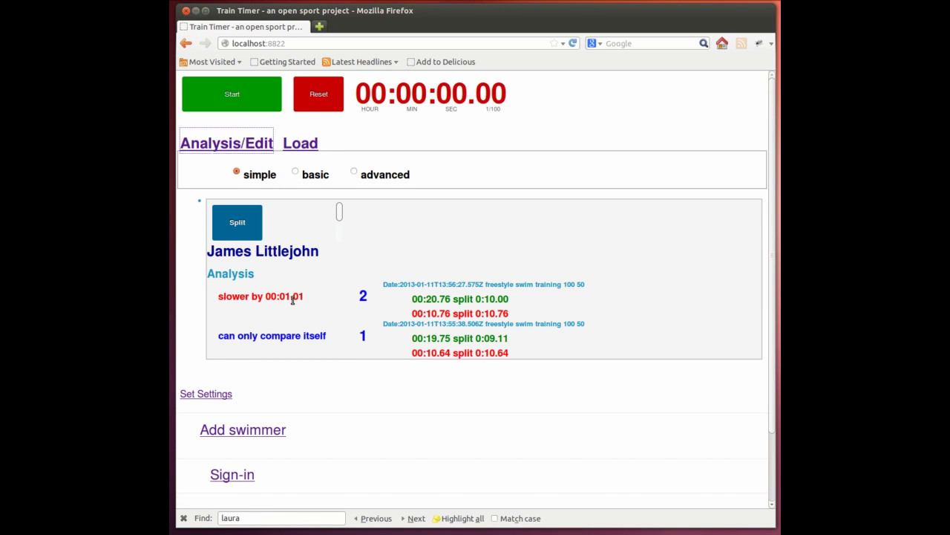
{"action": "left_click", "coordinate": [418, 300]}
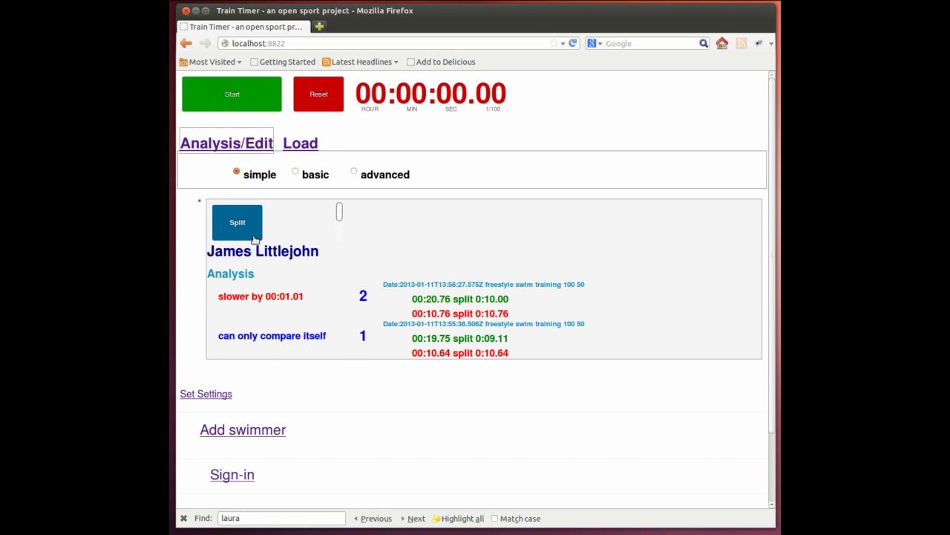
{"action": "left_click", "coordinate": [230, 275]}
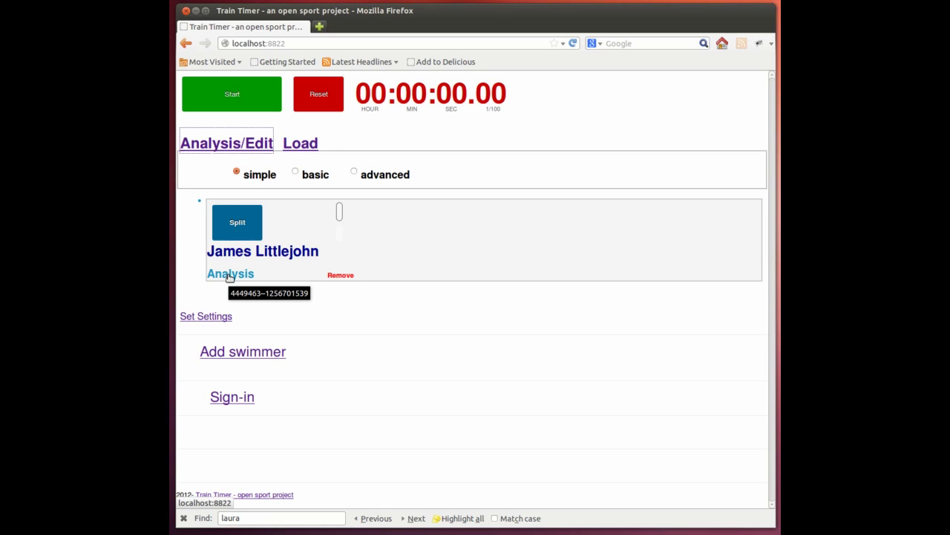
{"action": "left_click", "coordinate": [212, 142]}
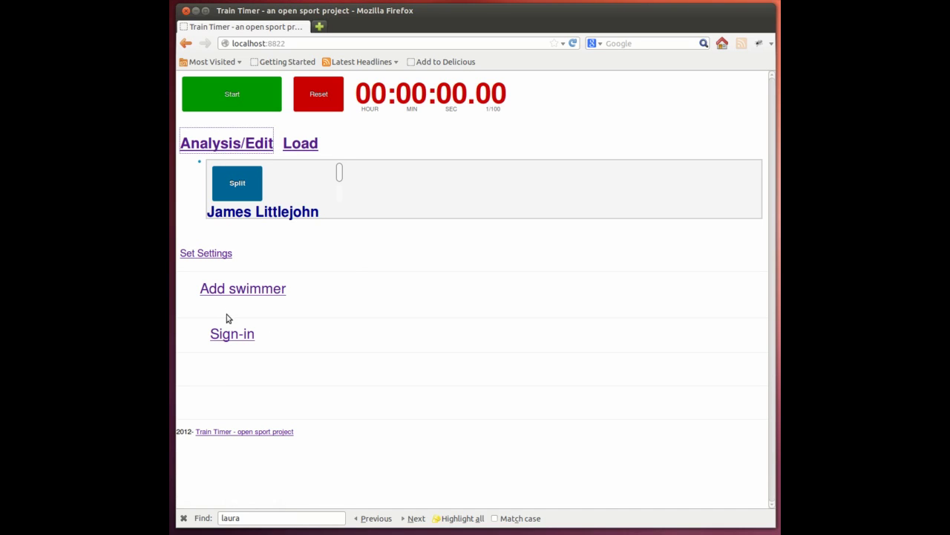
- Add a second swimmer using the first suggested name starting with S, allocated to lane 1
{"action": "left_click", "coordinate": [213, 290]}
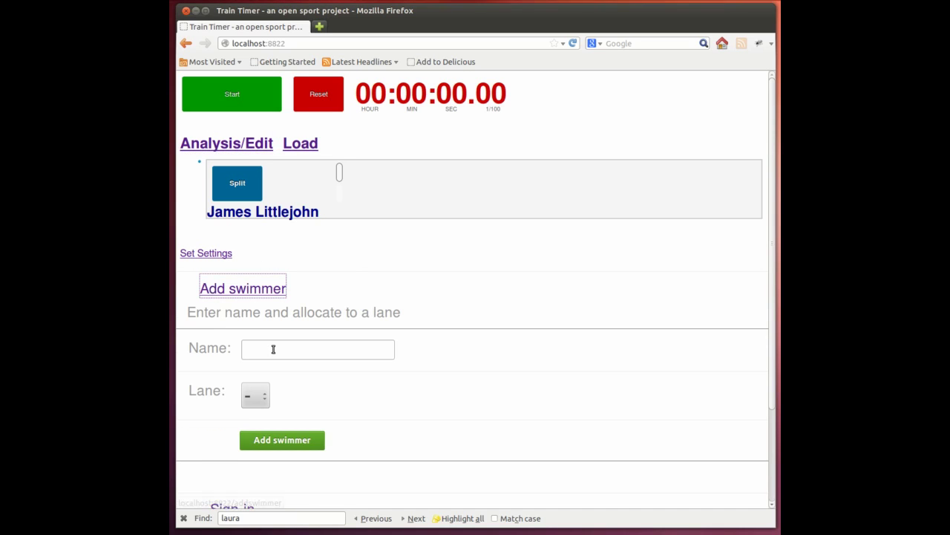
{"action": "left_click", "coordinate": [274, 349]}
{"action": "type", "text": "S"}
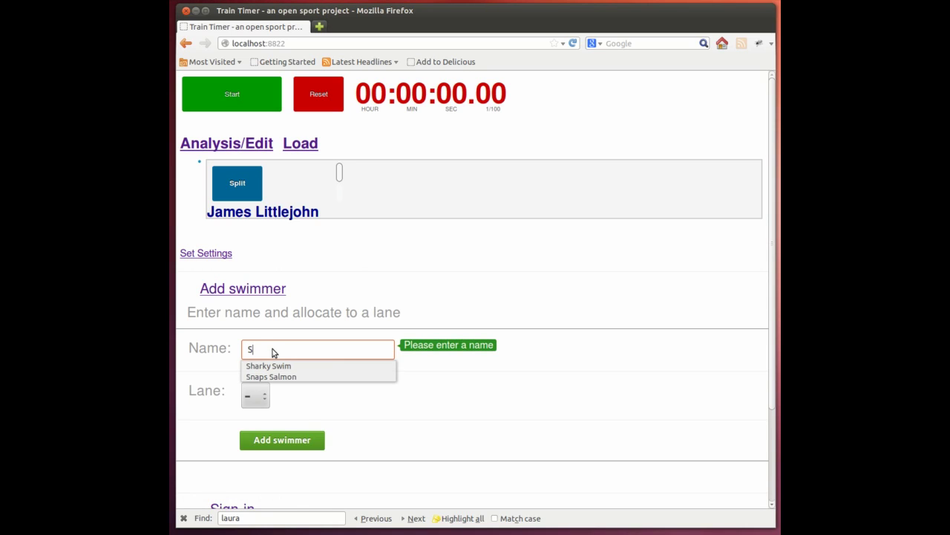
{"action": "left_click", "coordinate": [270, 366]}
{"action": "left_click", "coordinate": [250, 399]}
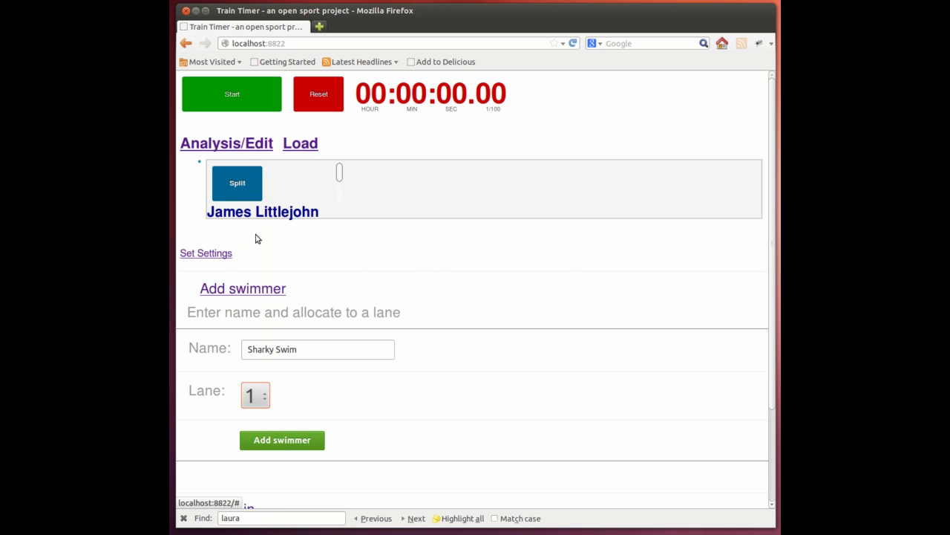
{"action": "left_click", "coordinate": [263, 446]}
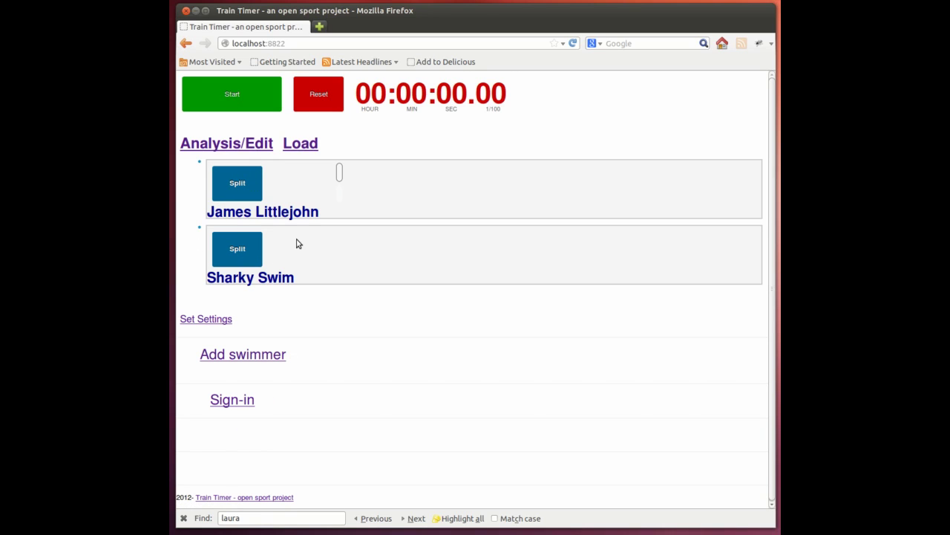
- Clear the swimmers from the timer page and load the swimmers allocated to lane 1
{"action": "left_click", "coordinate": [301, 156]}
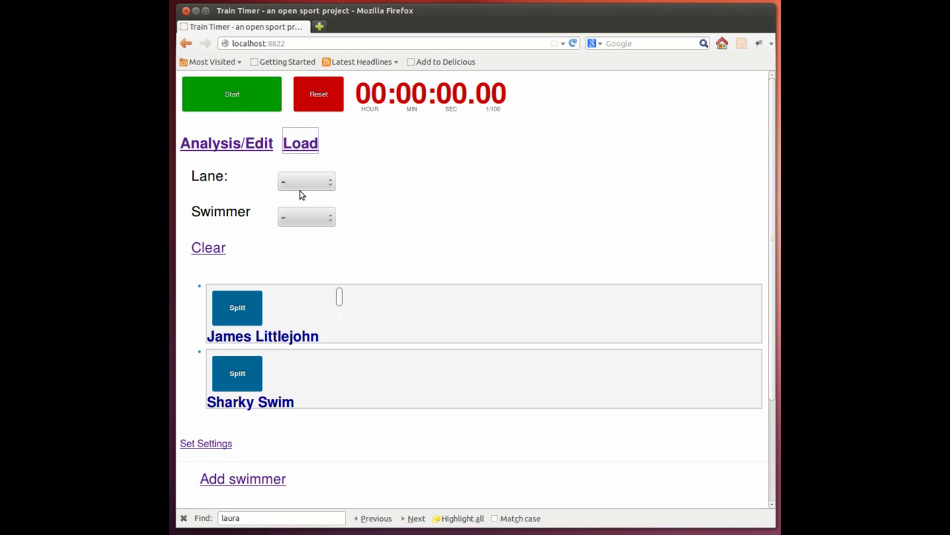
{"action": "left_click", "coordinate": [213, 248]}
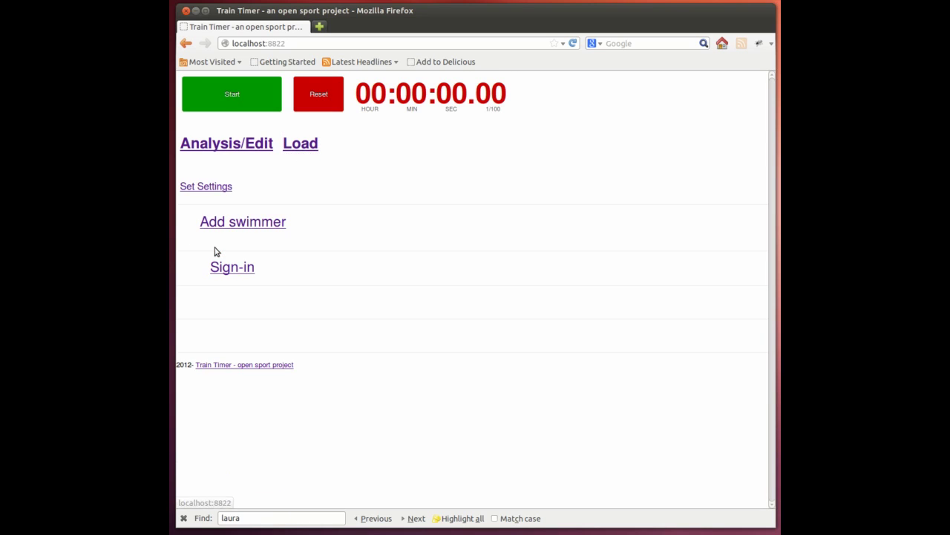
{"action": "left_click", "coordinate": [303, 152]}
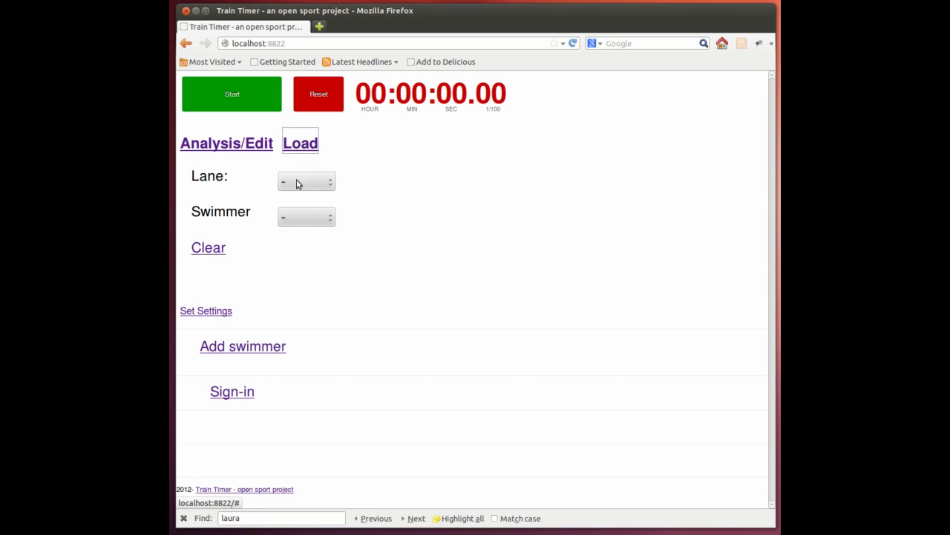
{"action": "left_click", "coordinate": [292, 185]}
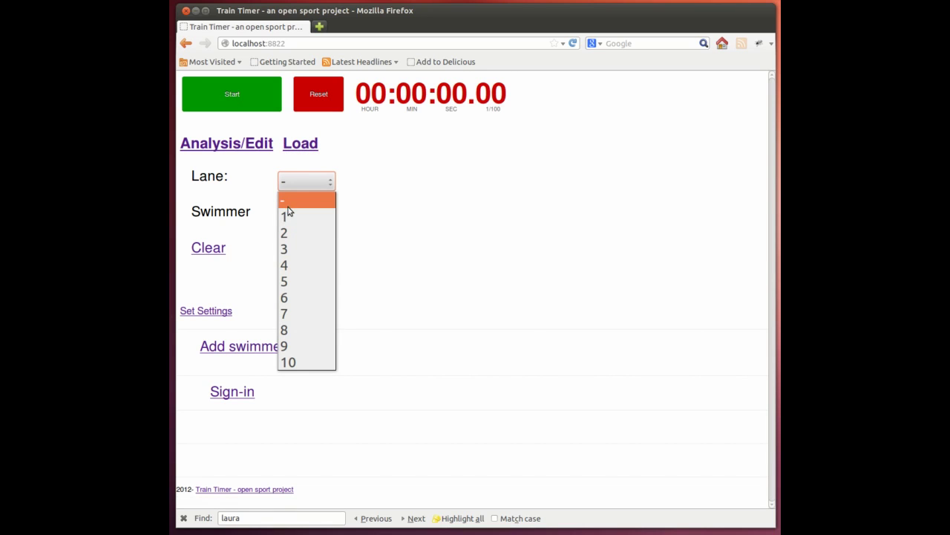
{"action": "left_click", "coordinate": [288, 214]}
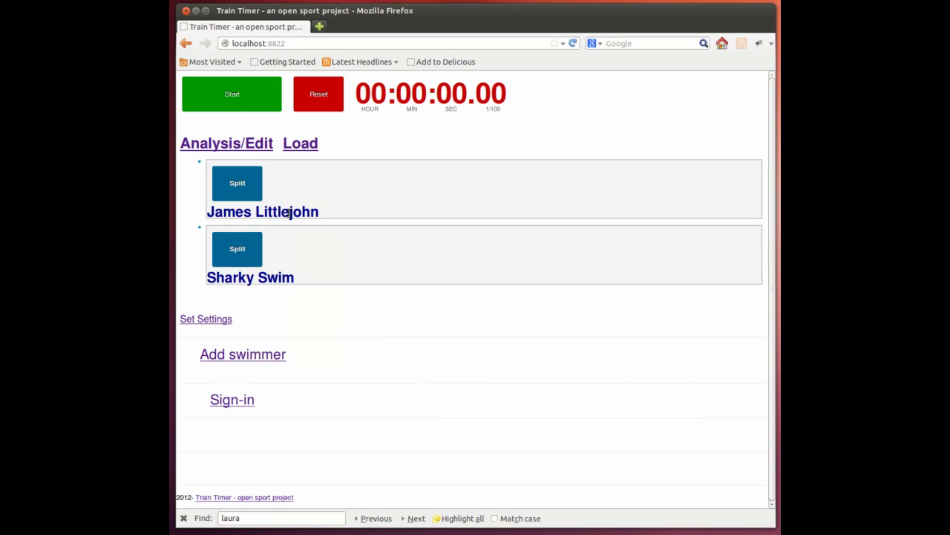
- Clear the swimmer list and load only the swimmer found under the letter S, closing the selection list
{"action": "left_click", "coordinate": [303, 148]}
{"action": "left_click", "coordinate": [222, 250]}
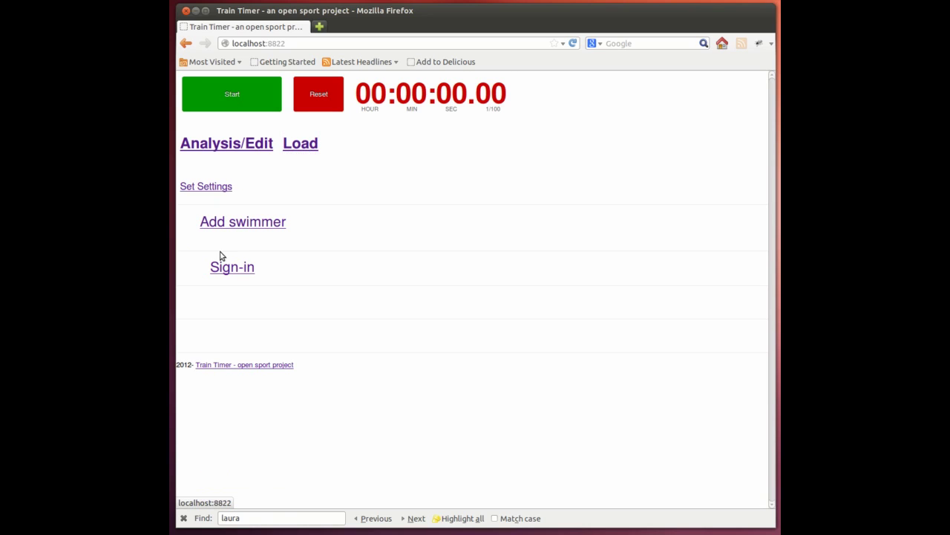
{"action": "left_click", "coordinate": [307, 146]}
{"action": "left_click", "coordinate": [304, 219]}
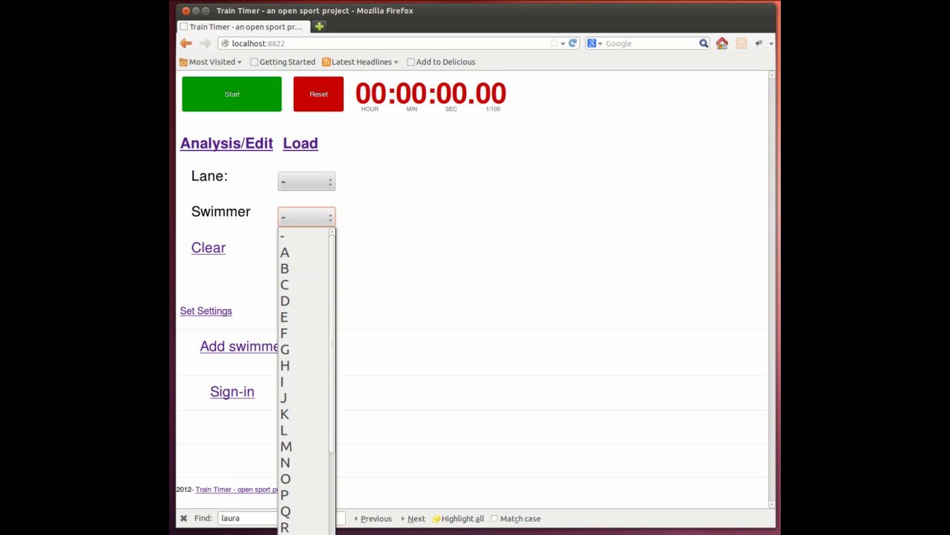
{"action": "left_click", "coordinate": [285, 528]}
{"action": "left_click", "coordinate": [206, 171]}
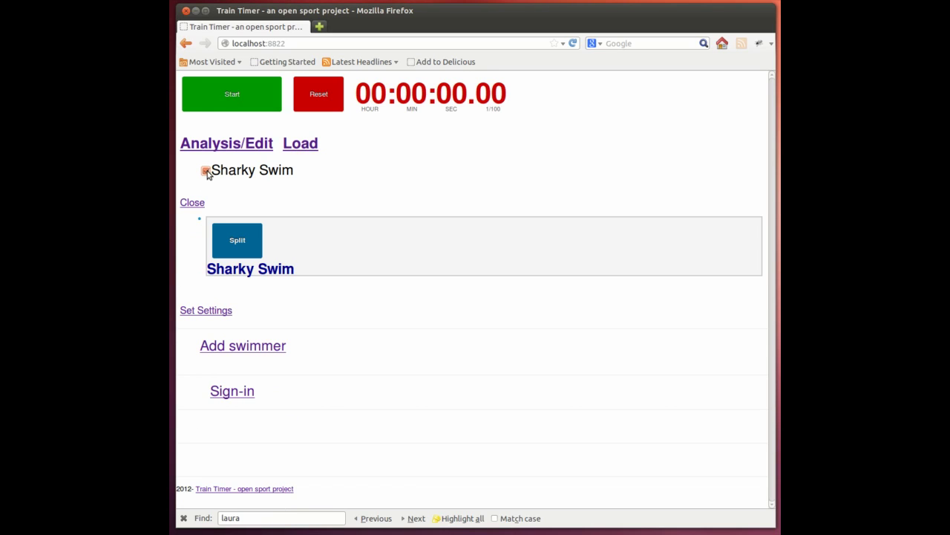
{"action": "left_click", "coordinate": [190, 203]}
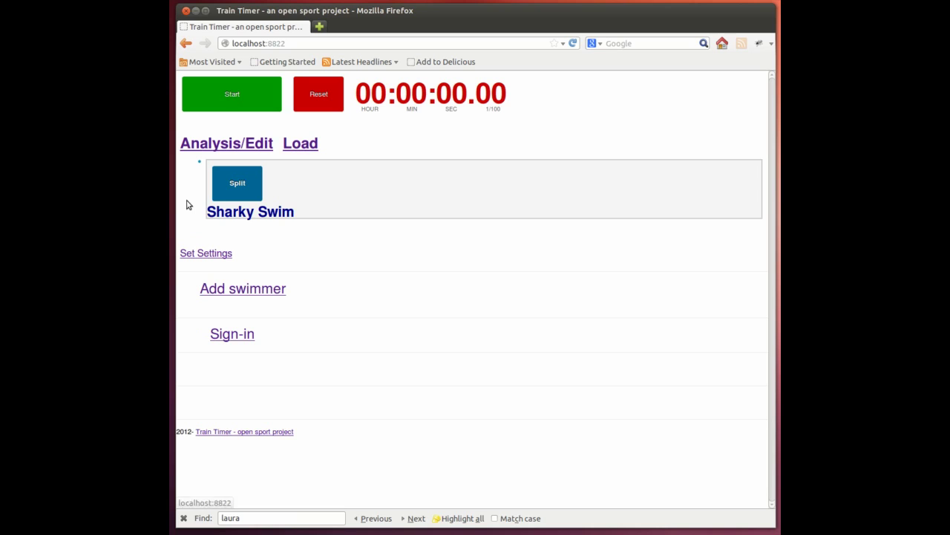
- Load the swimmers allocated to lane 1 and reorder the list so the first swimmer sits below the second
{"action": "left_click", "coordinate": [287, 144]}
{"action": "left_click", "coordinate": [297, 183]}
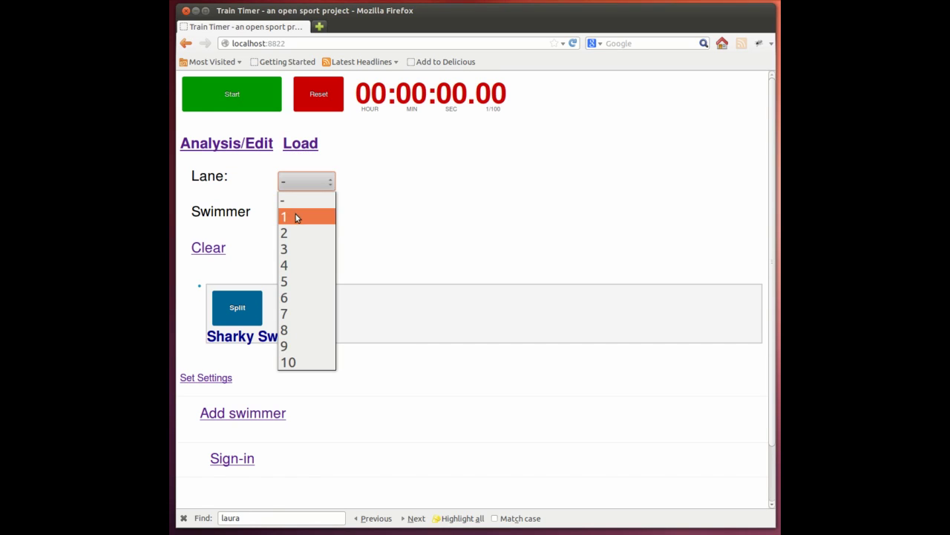
{"action": "left_click", "coordinate": [296, 216]}
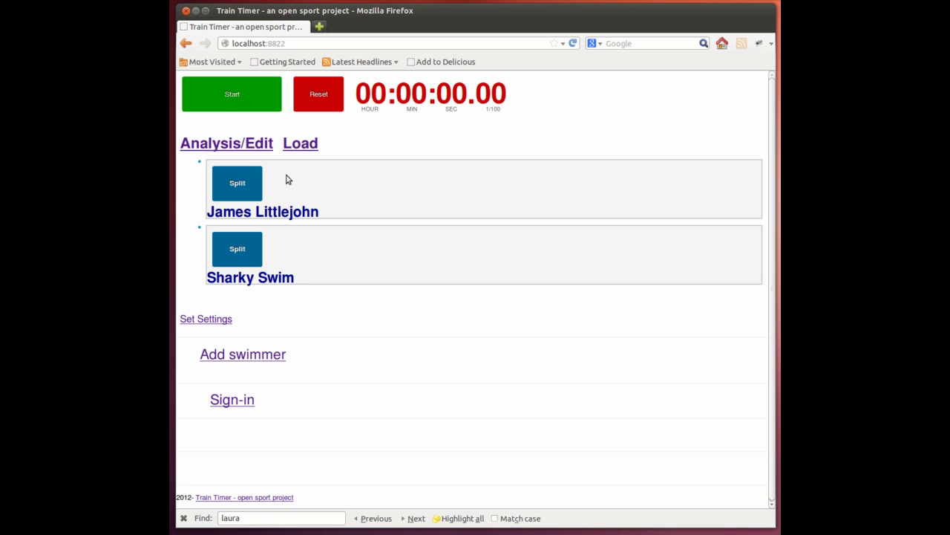
{"action": "left_click", "coordinate": [252, 146]}
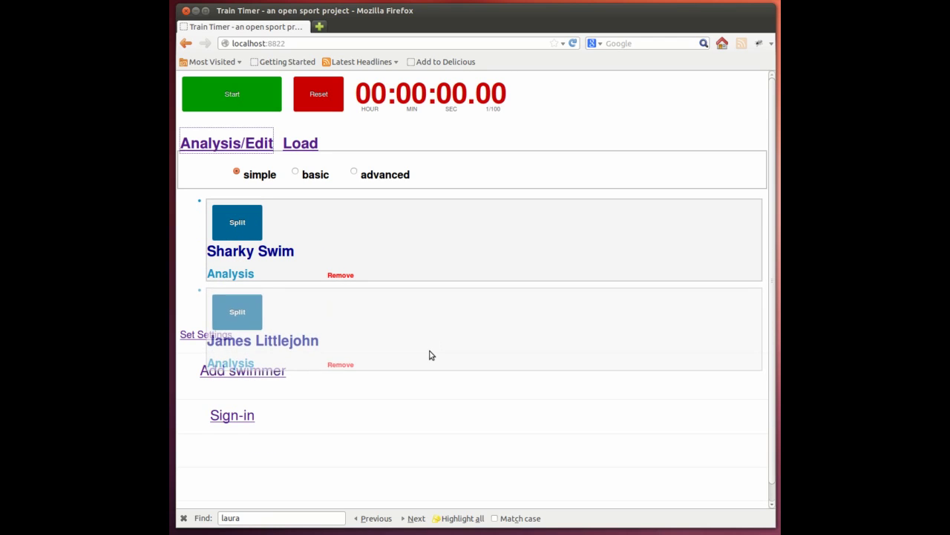
{"action": "left_click", "coordinate": [225, 146]}
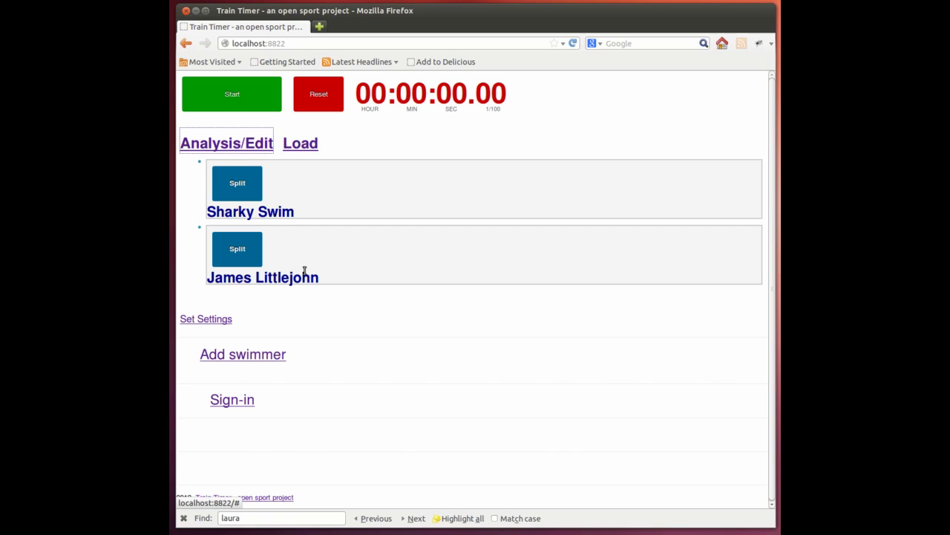
- Time both swimmers, with splits at about 9.3 and 10.8 seconds and finishes at about 20.5 and 21.5 seconds, and reset the timer
{"action": "left_click", "coordinate": [231, 94]}
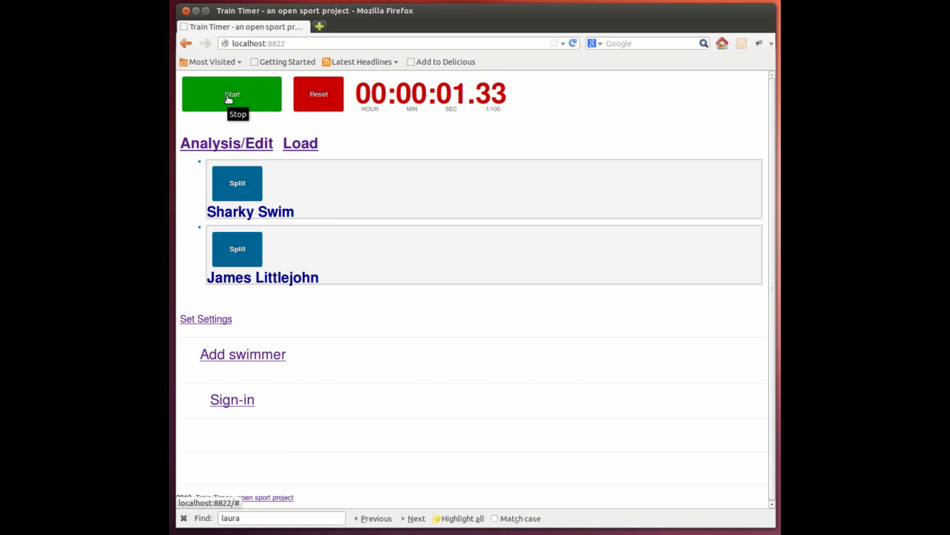
{"action": "left_click", "coordinate": [236, 185]}
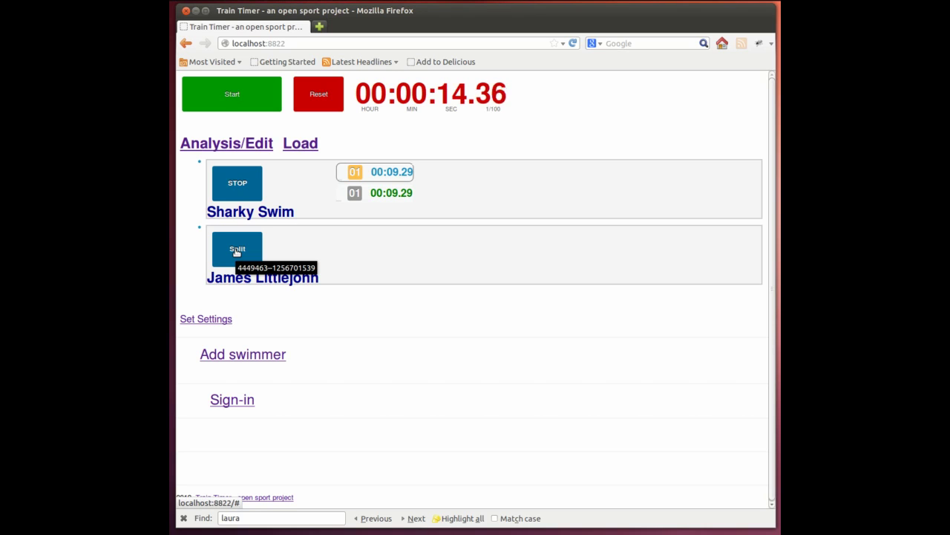
{"action": "left_click", "coordinate": [236, 252]}
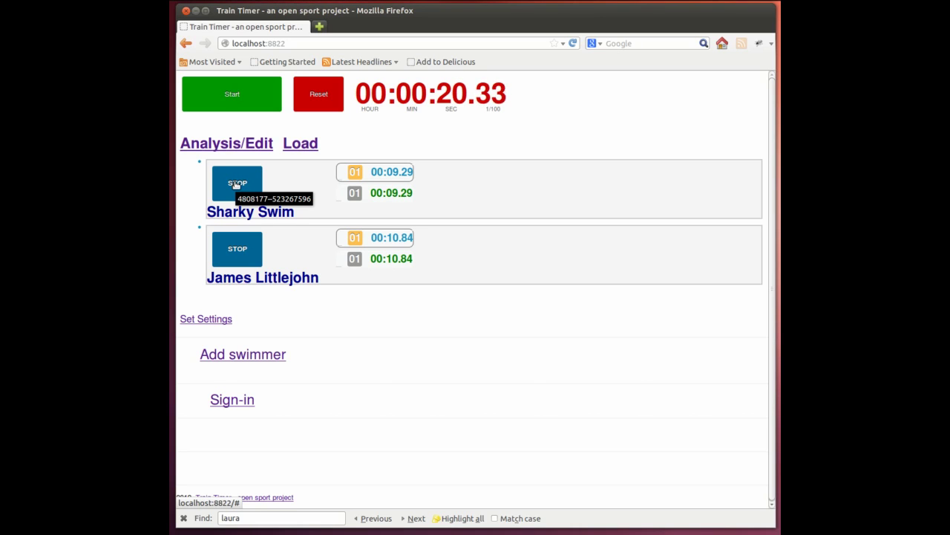
{"action": "left_click", "coordinate": [235, 185]}
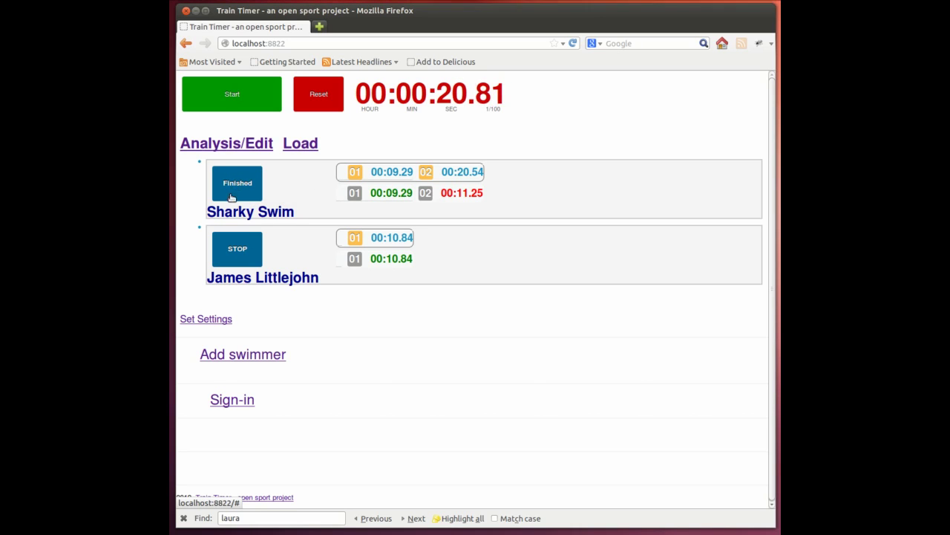
{"action": "left_click", "coordinate": [232, 251]}
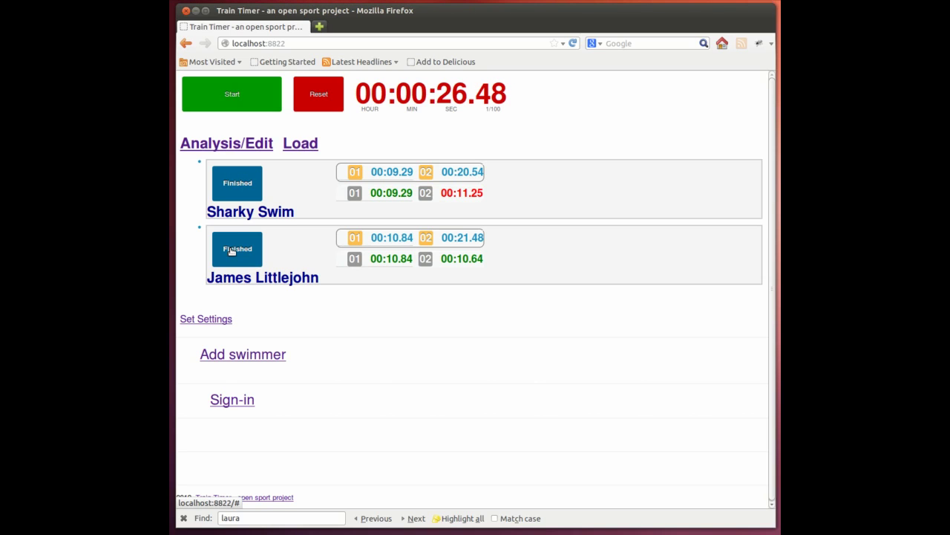
{"action": "left_click", "coordinate": [309, 96]}
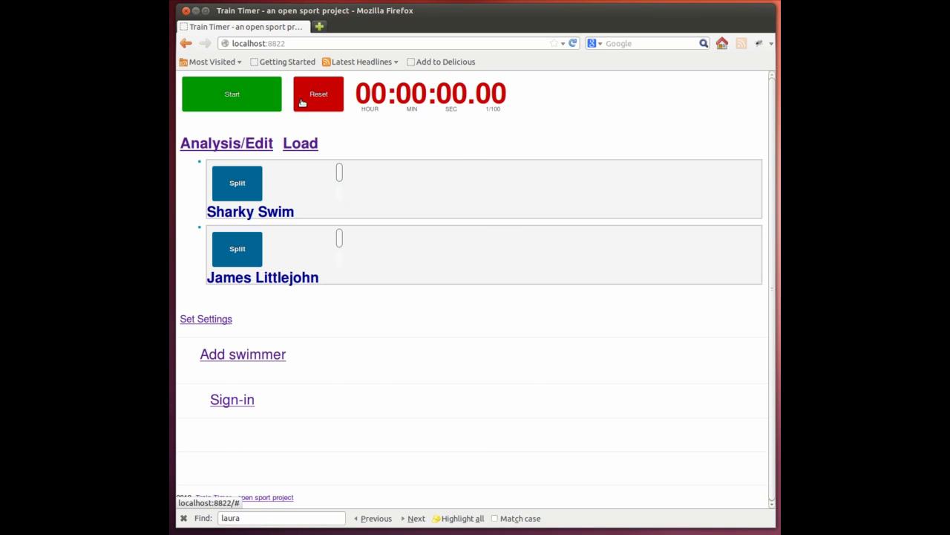
- Review the simple analysis of both swimmers' timed swims and close the analysis view
{"action": "left_click", "coordinate": [236, 141]}
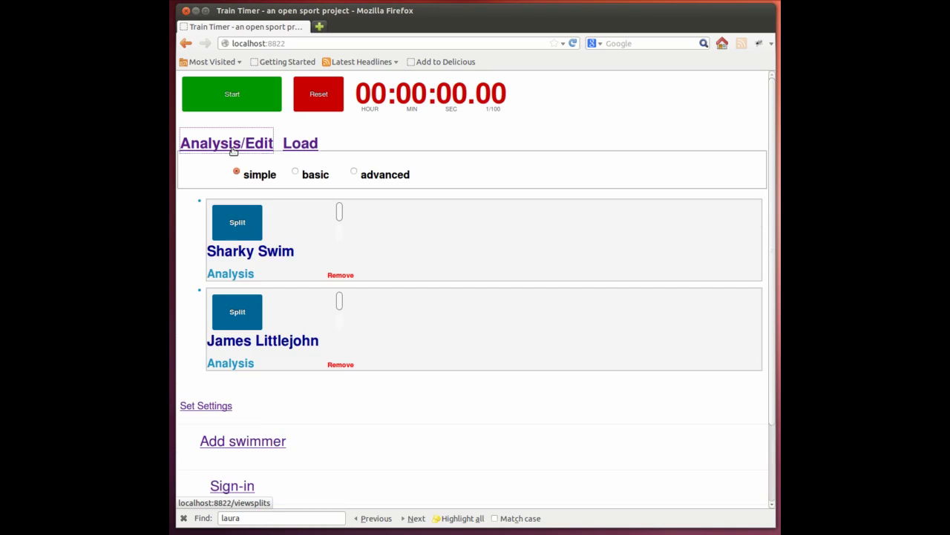
{"action": "left_click", "coordinate": [225, 274]}
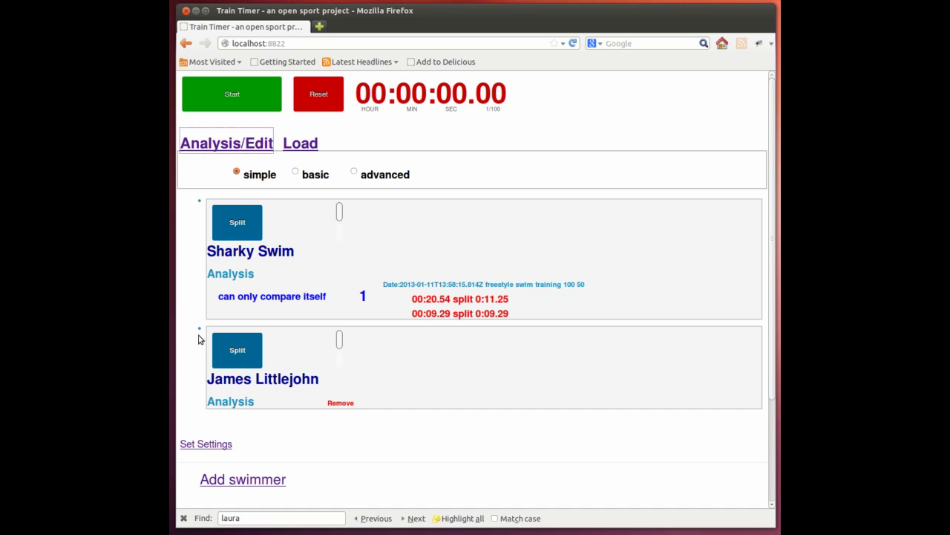
{"action": "left_click", "coordinate": [225, 407]}
{"action": "scroll", "coordinate": [181, 357], "scroll_direction": "down", "scroll_amount": 2}
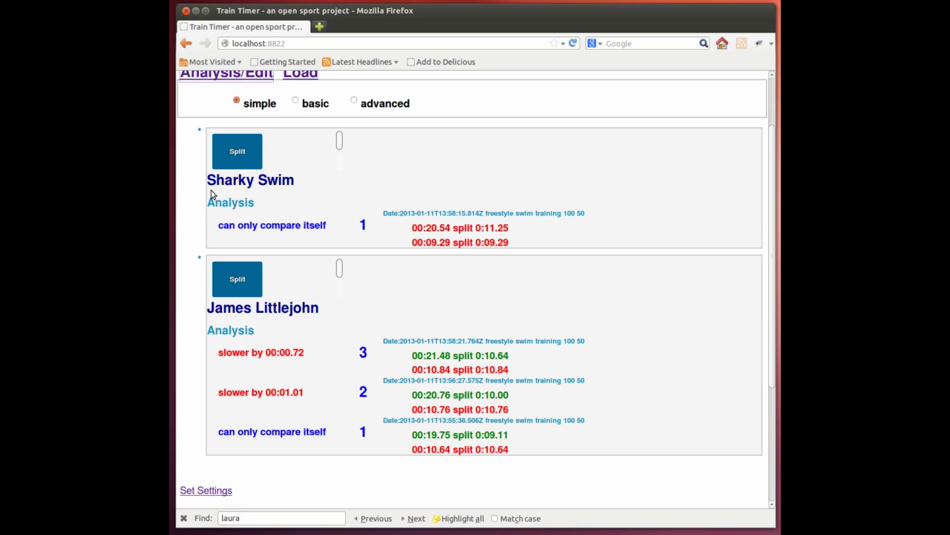
{"action": "scroll", "coordinate": [178, 267], "scroll_direction": "up", "scroll_amount": 2}
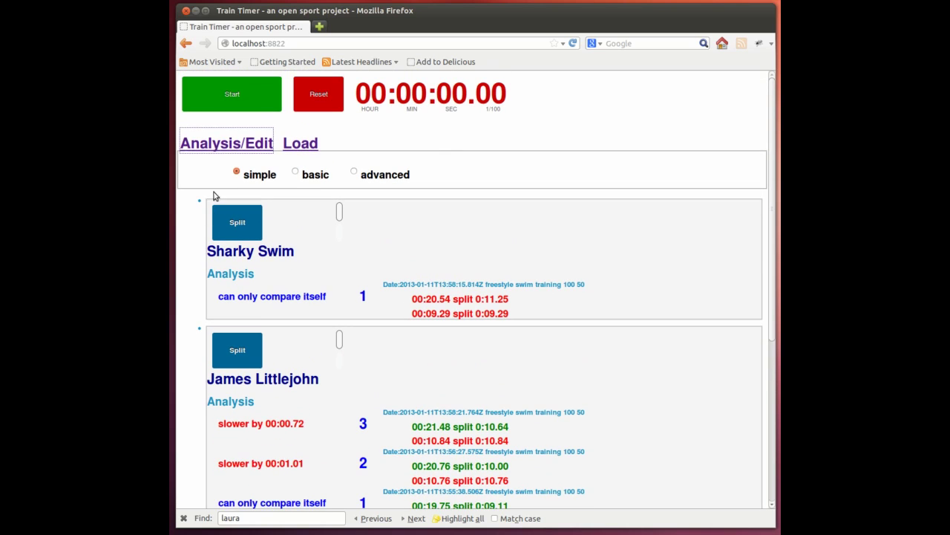
{"action": "left_click", "coordinate": [211, 143]}
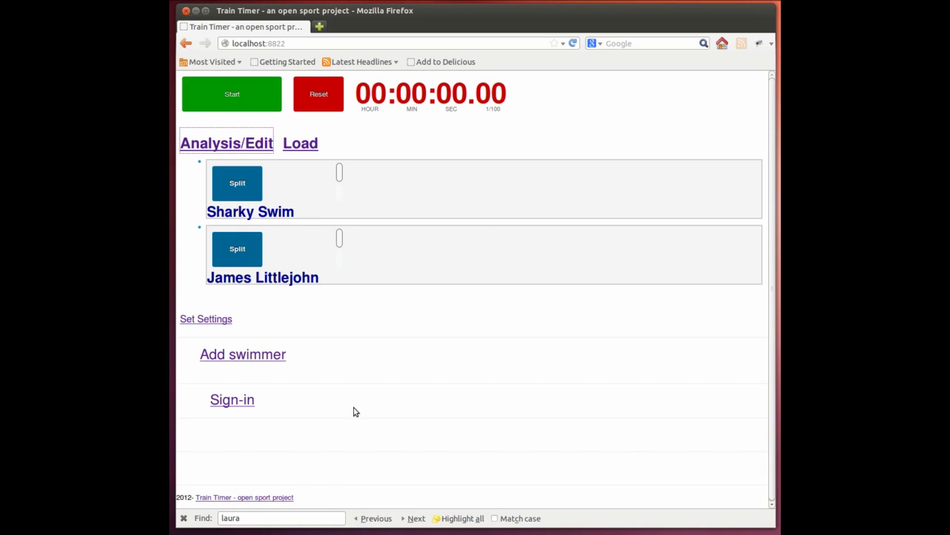